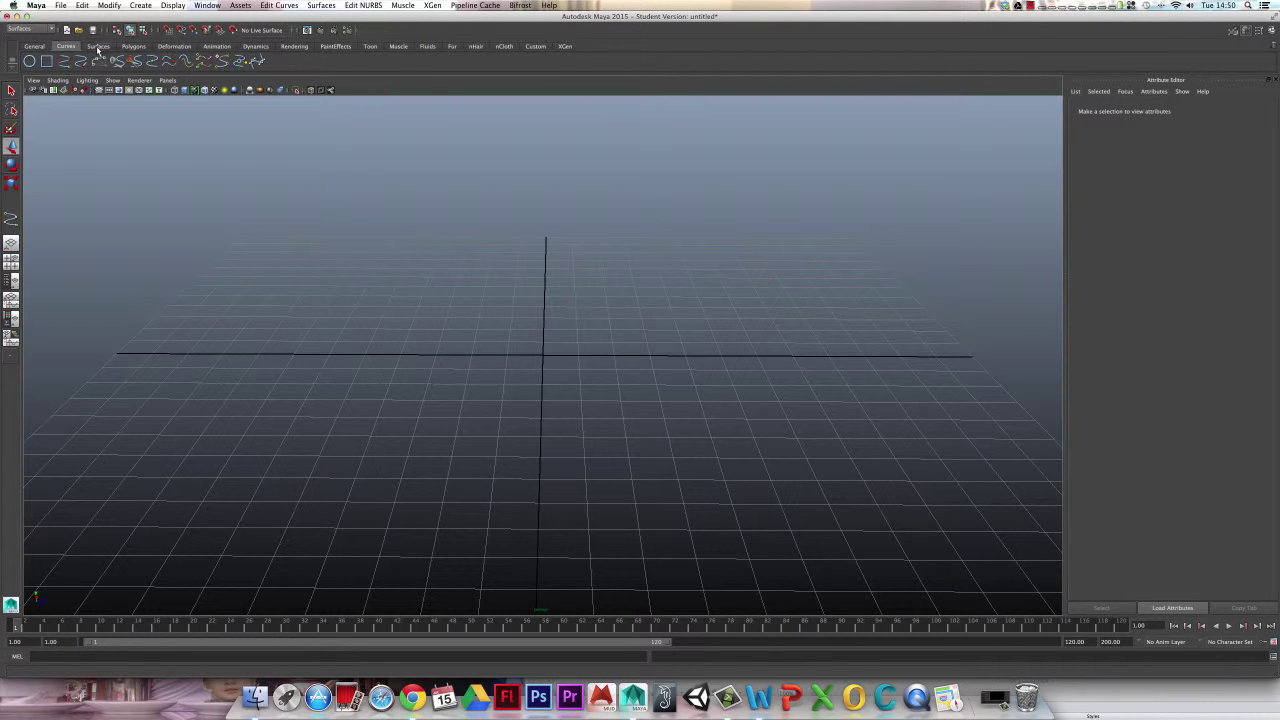
- Switch the shelf from Surfaces to the Polygons tab
{"action": "left_click", "coordinate": [133, 46]}
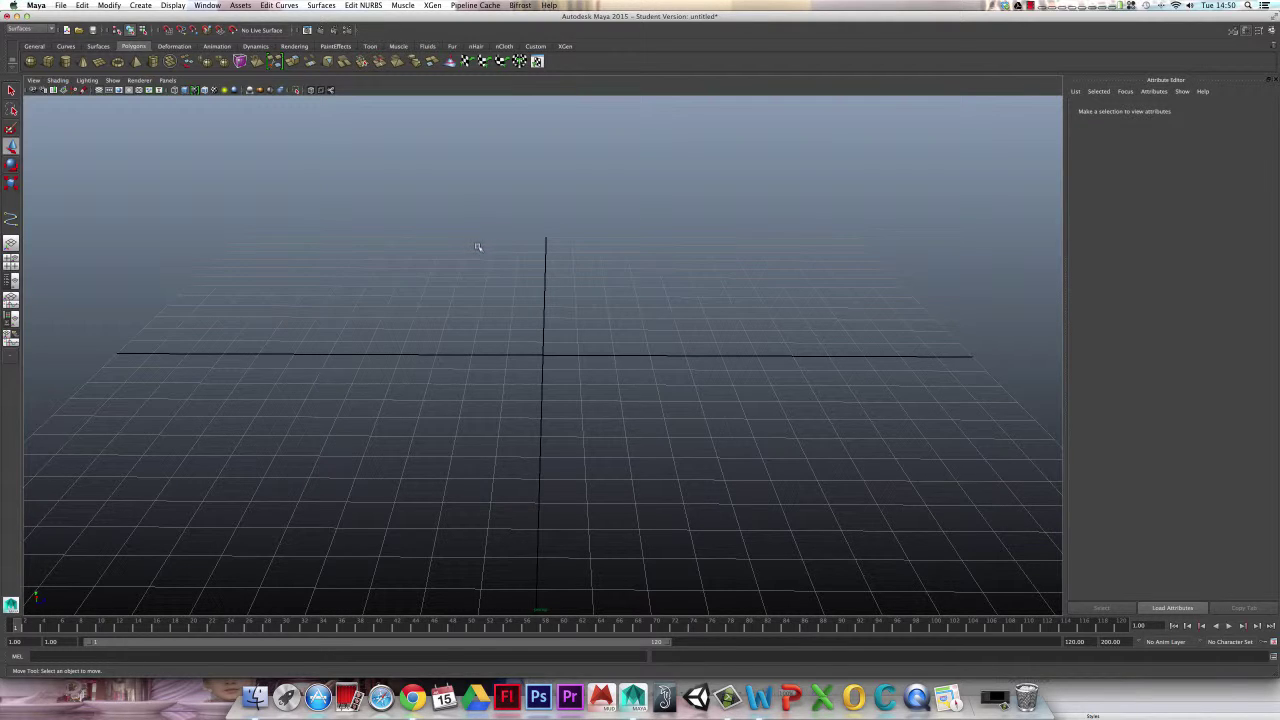
- Activate the CV Curve Tool and switch the viewport to a flat side view
{"action": "left_click", "coordinate": [140, 5]}
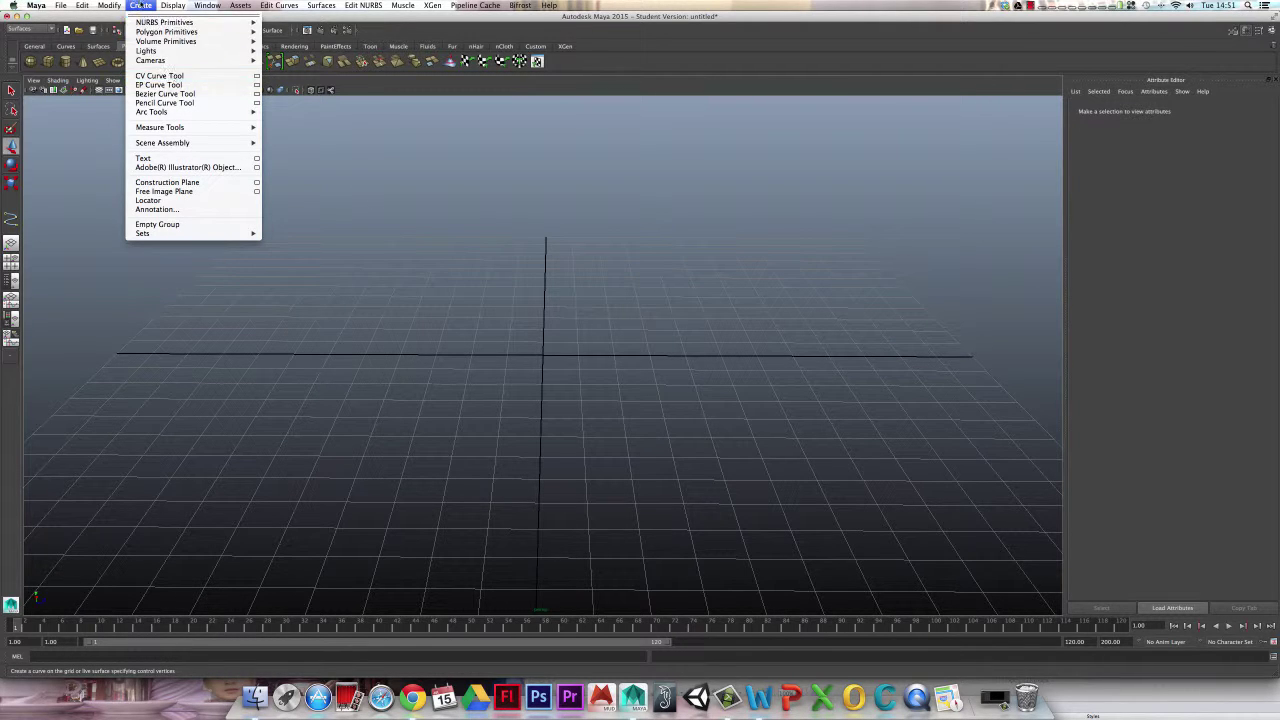
{"action": "left_click", "coordinate": [178, 77]}
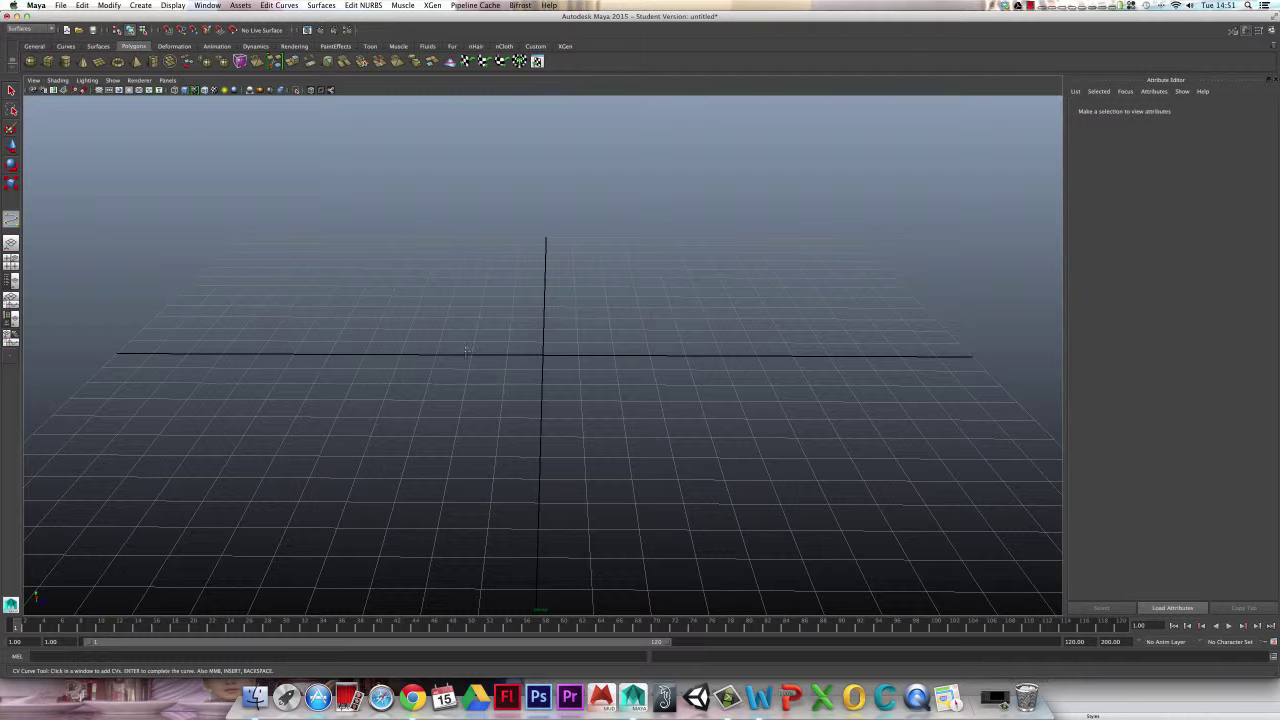
{"action": "key", "text": "space"}
{"action": "left_click_drag", "start_coordinate": [520, 343], "coordinate": [492, 344]}
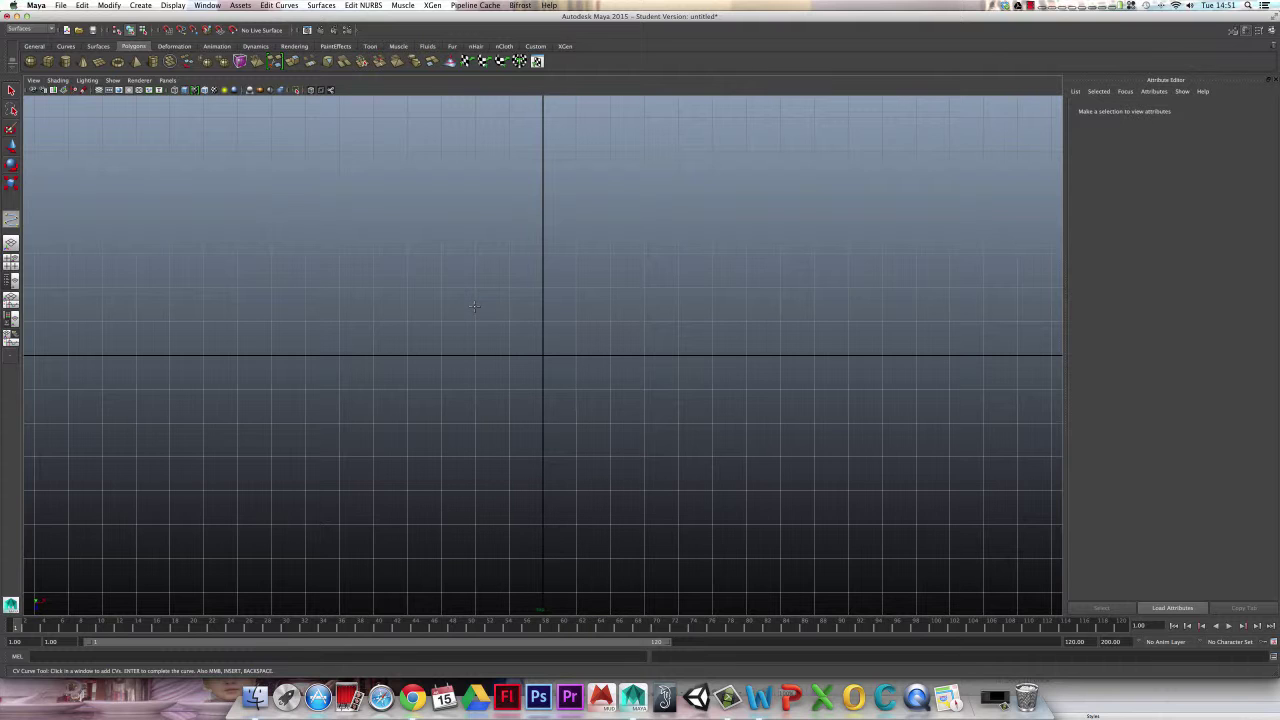
- Draw curve1 as an upside-down U from nine CVs, then show its control vertices
{"action": "left_click", "coordinate": [475, 306]}
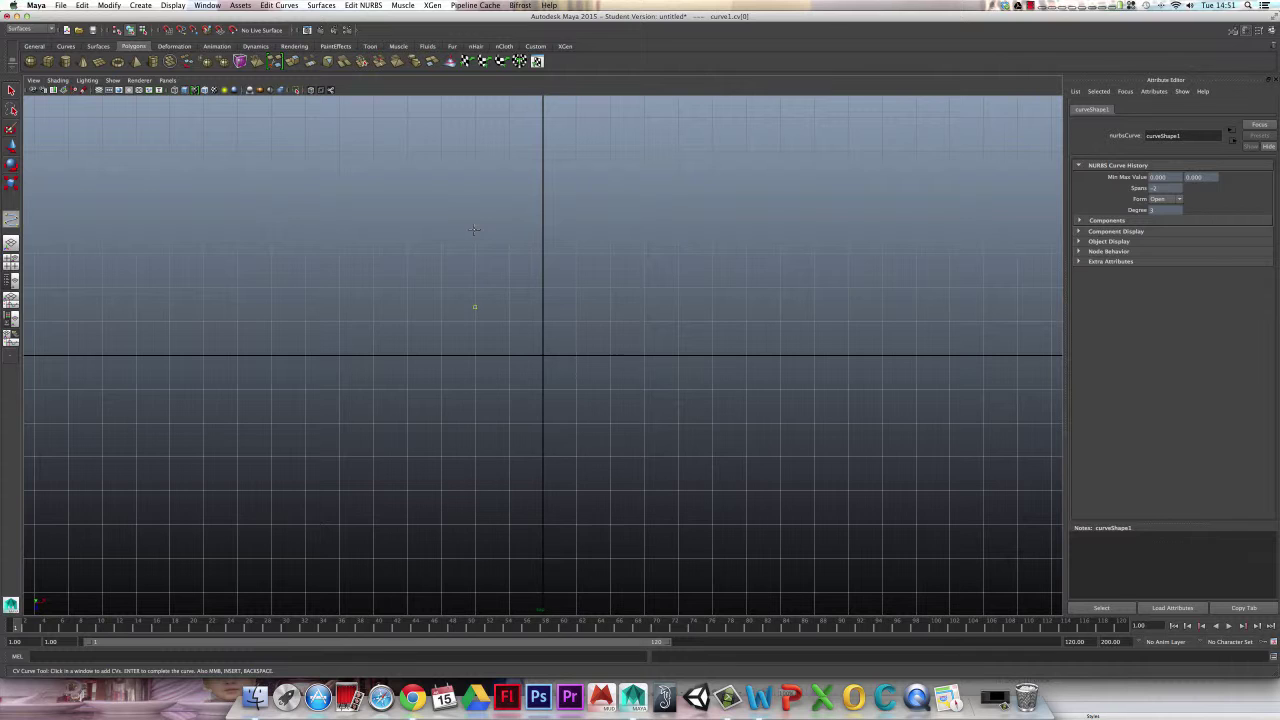
{"action": "left_click", "coordinate": [475, 230]}
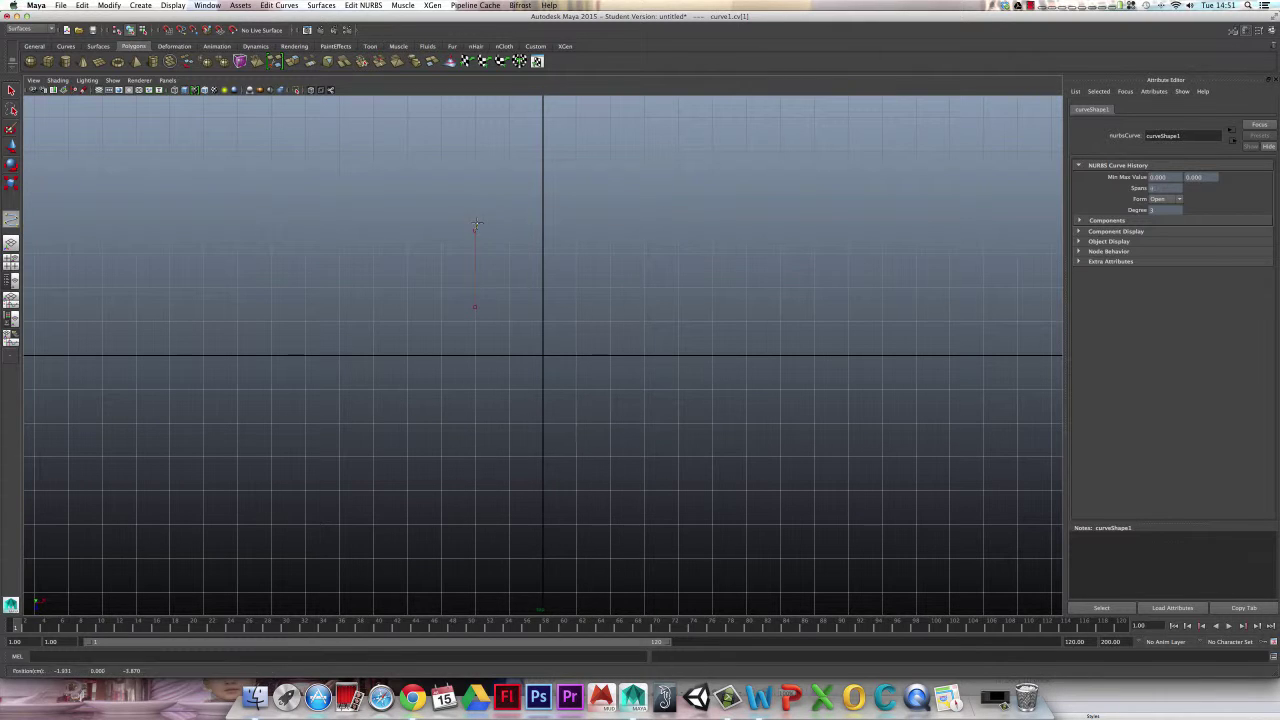
{"action": "left_click", "coordinate": [481, 221]}
{"action": "left_click", "coordinate": [491, 221]}
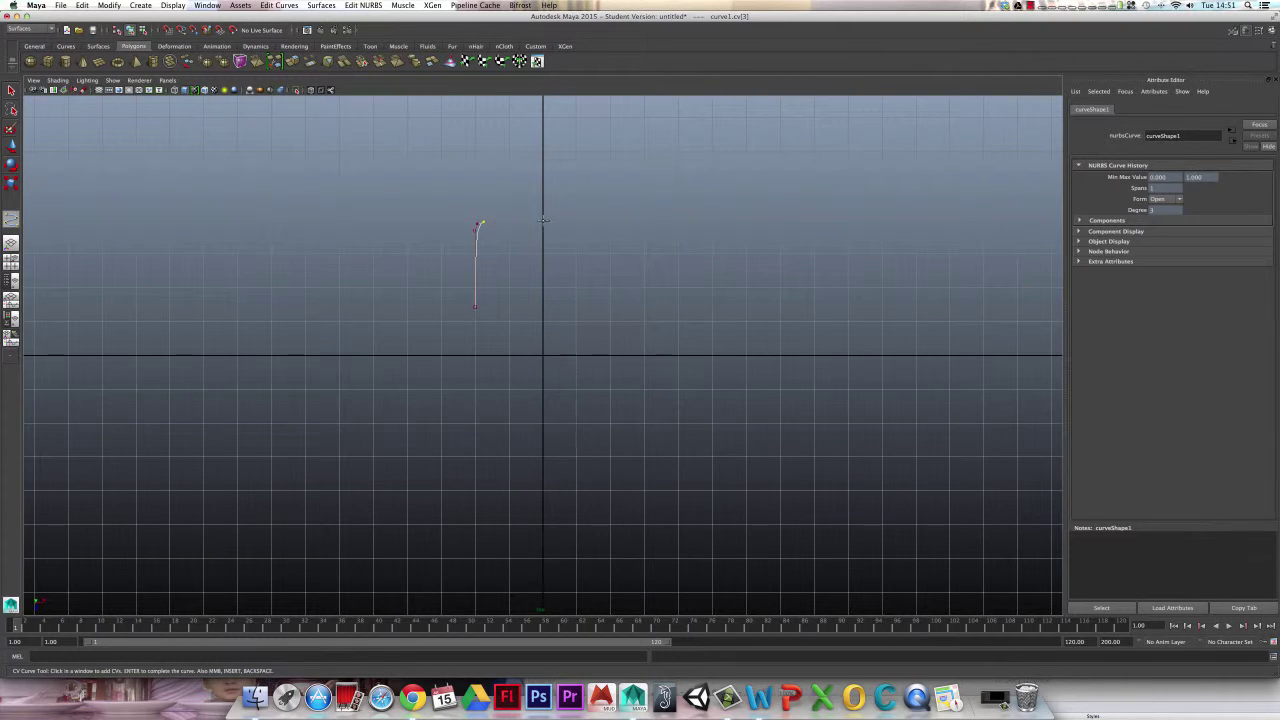
{"action": "left_click", "coordinate": [543, 219]}
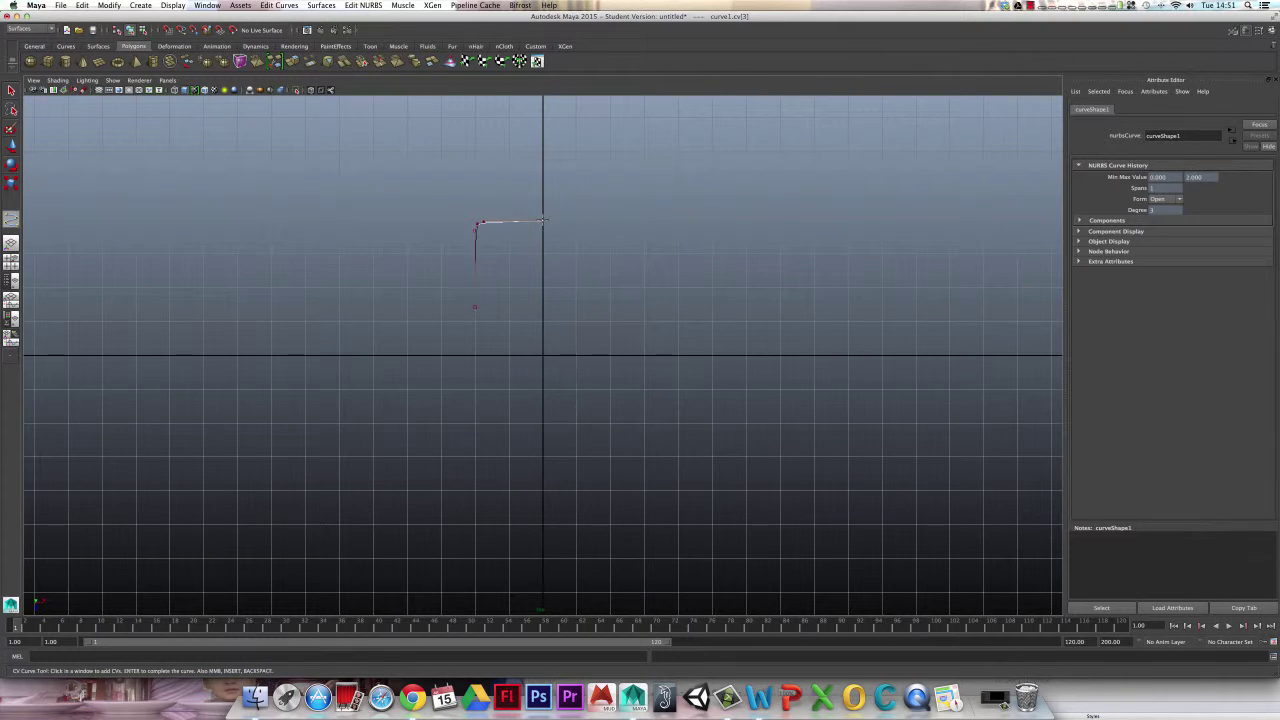
{"action": "left_click", "coordinate": [604, 221]}
{"action": "left_click", "coordinate": [608, 222]}
{"action": "left_click", "coordinate": [610, 228]}
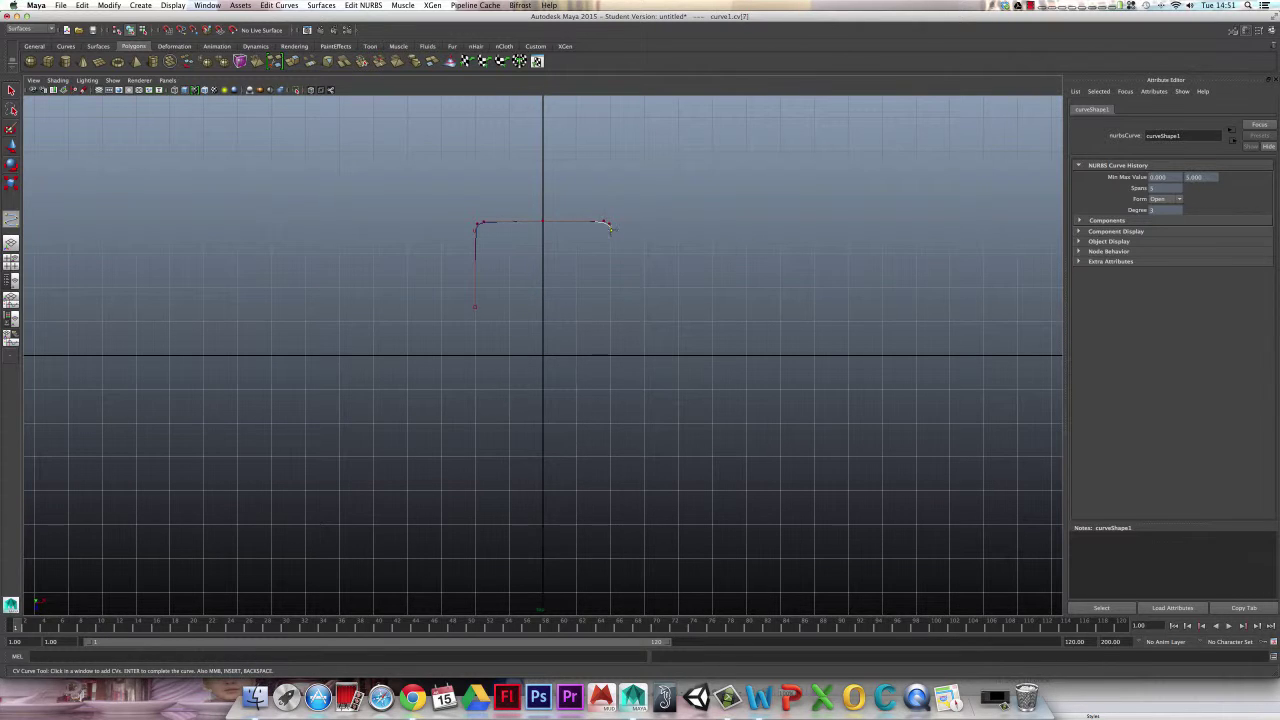
{"action": "left_click", "coordinate": [610, 307]}
{"action": "key", "text": "w"}
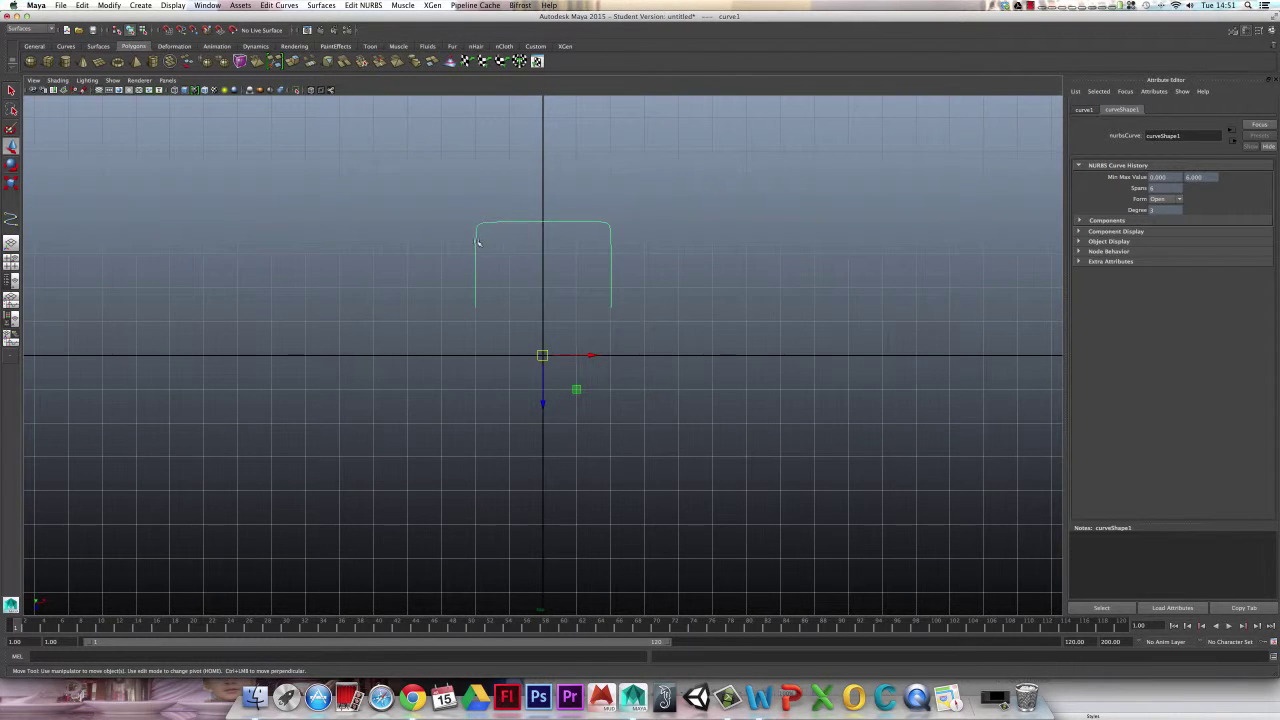
{"action": "right_click_drag", "start_coordinate": [476, 243], "coordinate": [459, 246]}
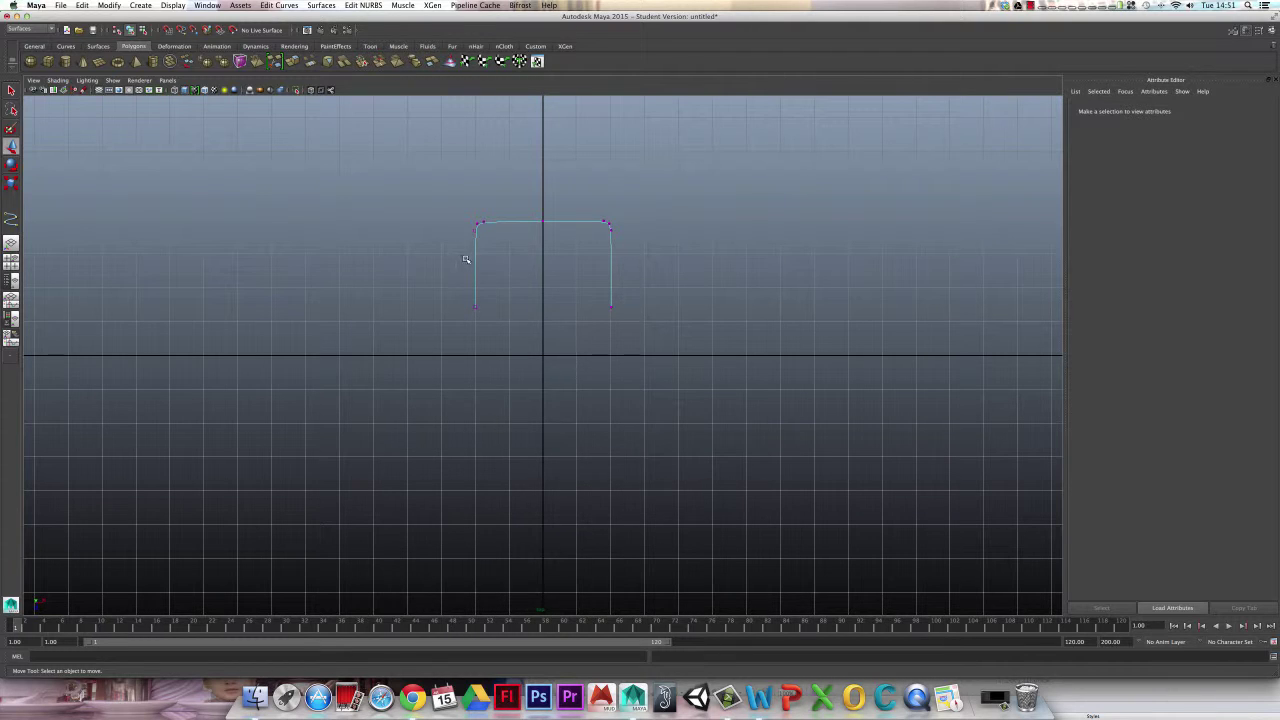
- Put curve1 back in Object Mode and switch the viewport to the perspective camera
{"action": "right_click_drag", "start_coordinate": [474, 259], "coordinate": [488, 249]}
{"action": "left_click", "coordinate": [475, 258]}
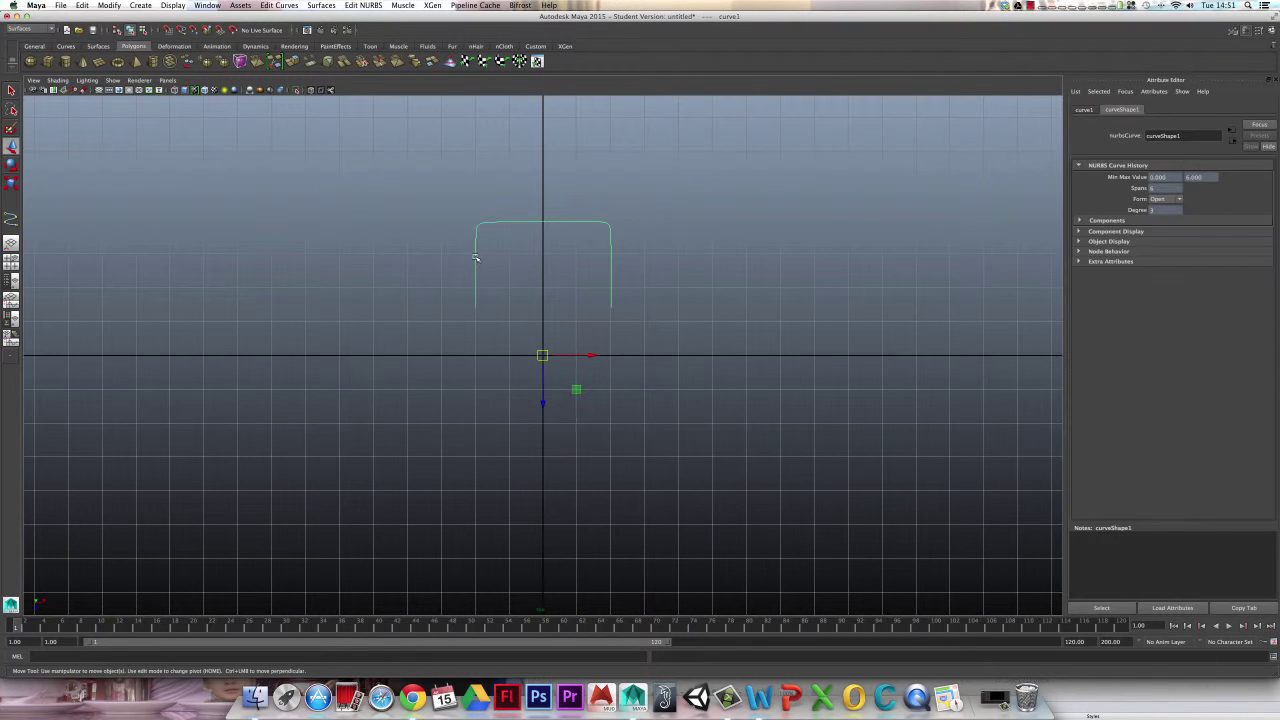
{"action": "key", "text": "space"}
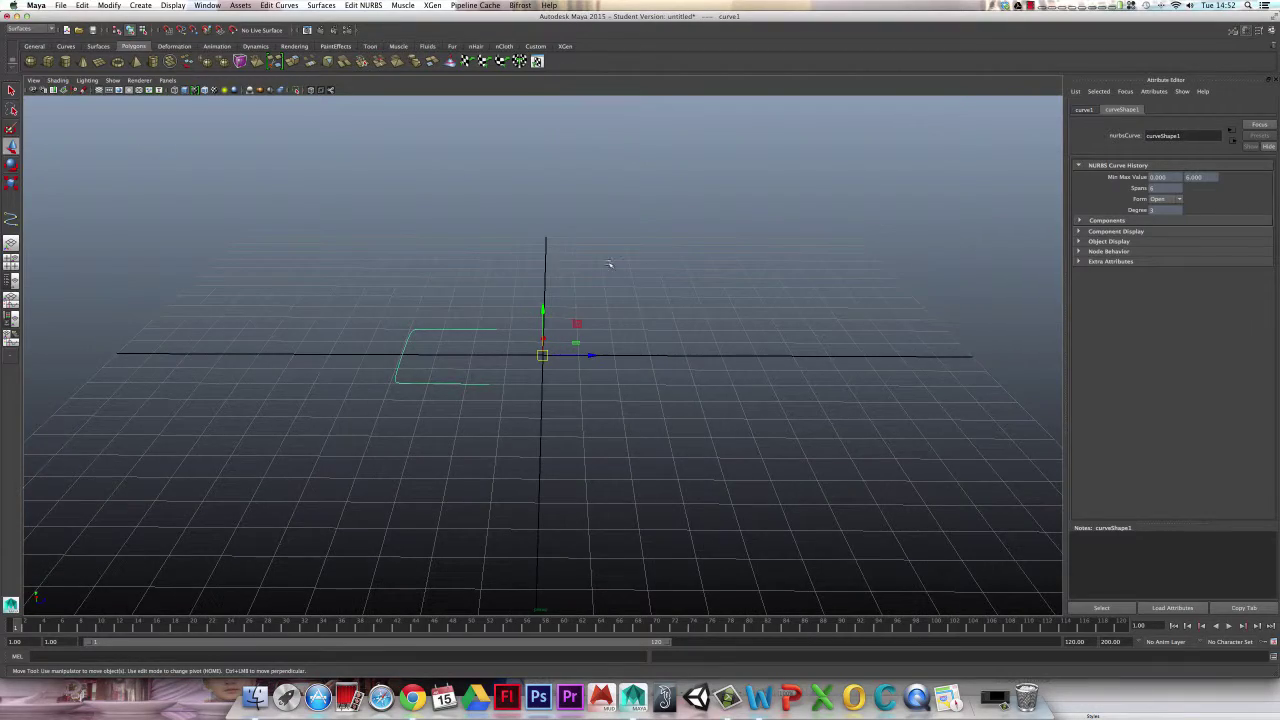
{"action": "mouse_move", "coordinate": [608, 266]}
{"action": "left_mouse_down", "text": "alt"}
{"action": "mouse_move", "coordinate": [527, 268]}
{"action": "mouse_move", "coordinate": [600, 257]}
{"action": "mouse_move", "coordinate": [623, 277]}
{"action": "mouse_move", "coordinate": [584, 260]}
{"action": "mouse_move", "coordinate": [610, 262]}
{"action": "left_mouse_up", "text": "alt"}
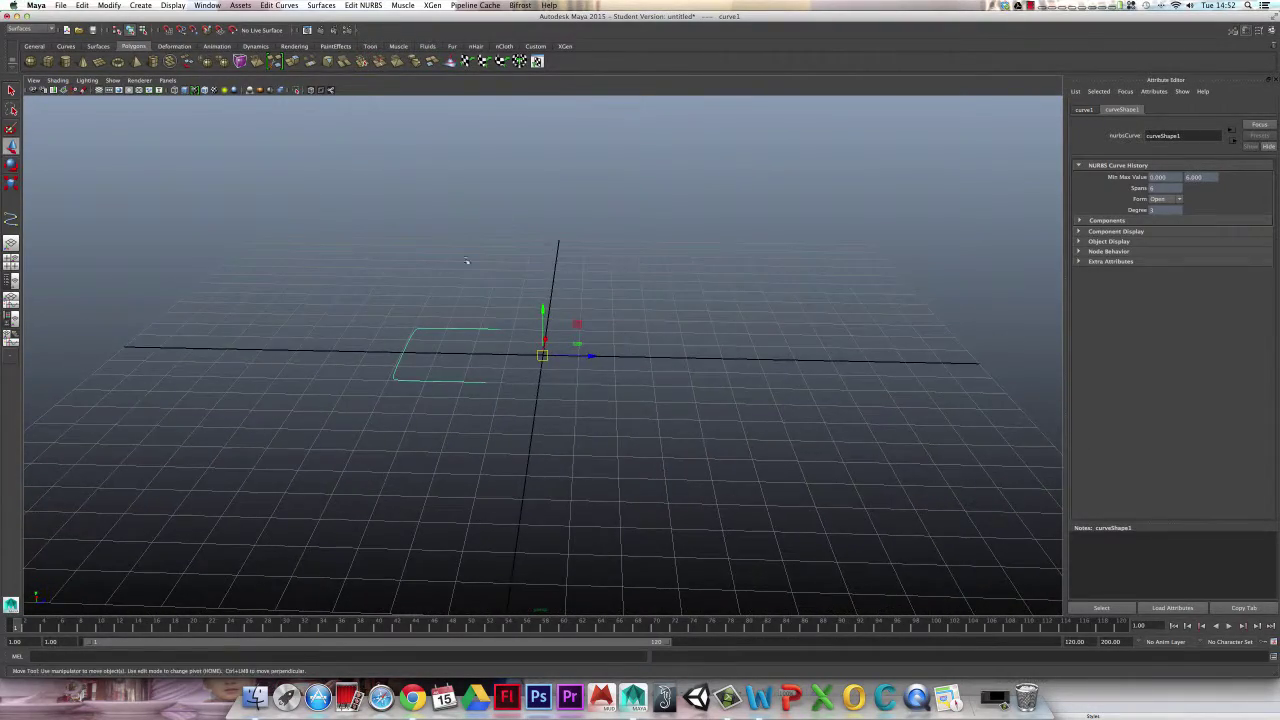
- Switch the menu set to Surfaces and open the Surfaces menu
{"action": "left_click", "coordinate": [51, 30]}
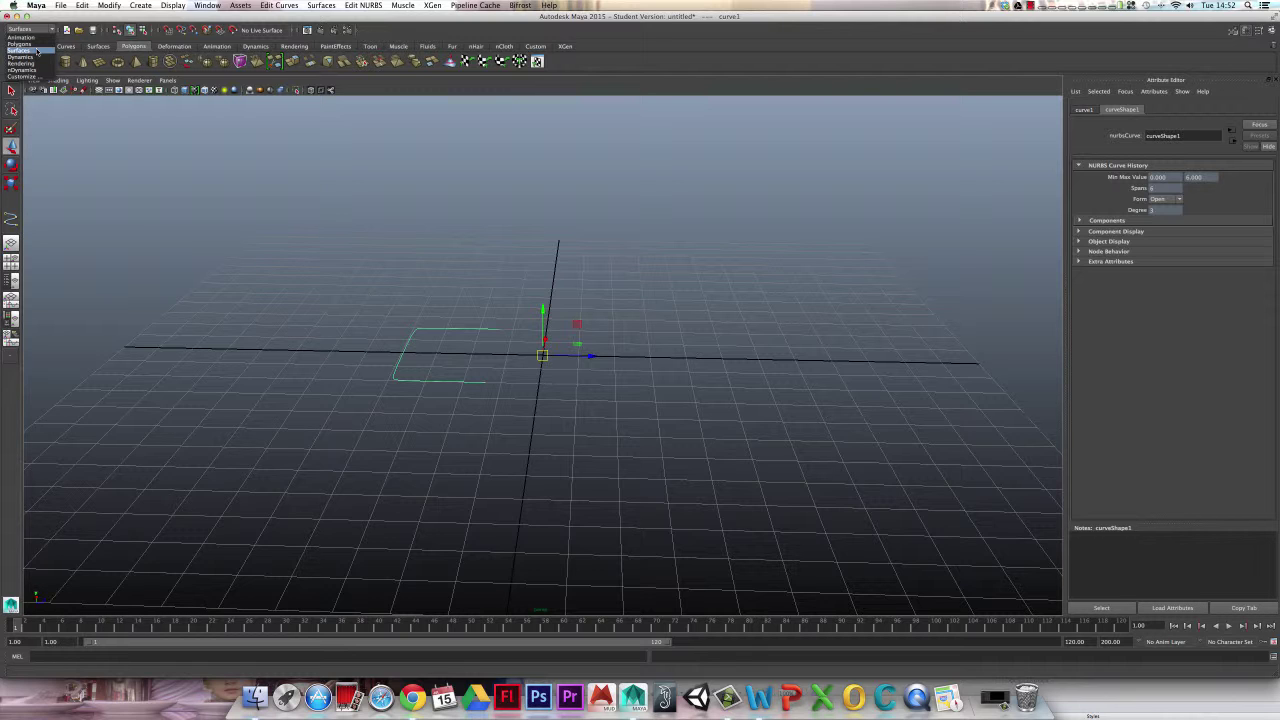
{"action": "left_click", "coordinate": [37, 50]}
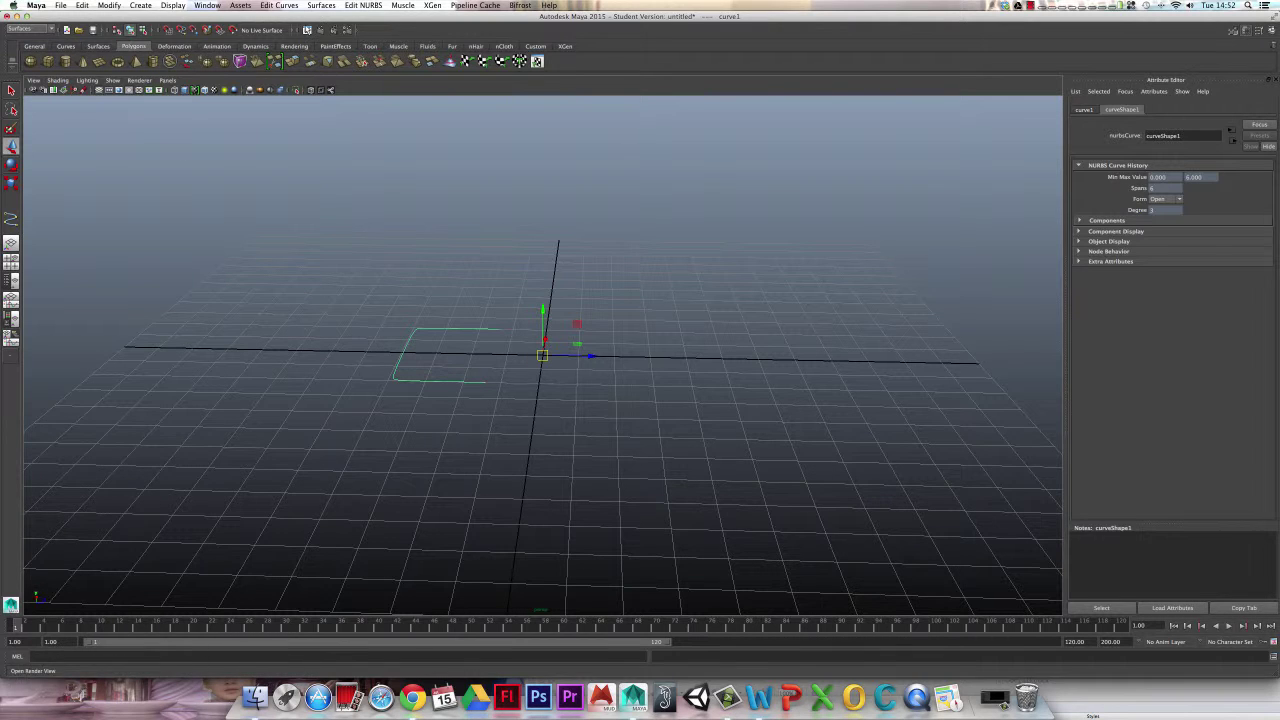
{"action": "left_click", "coordinate": [324, 6]}
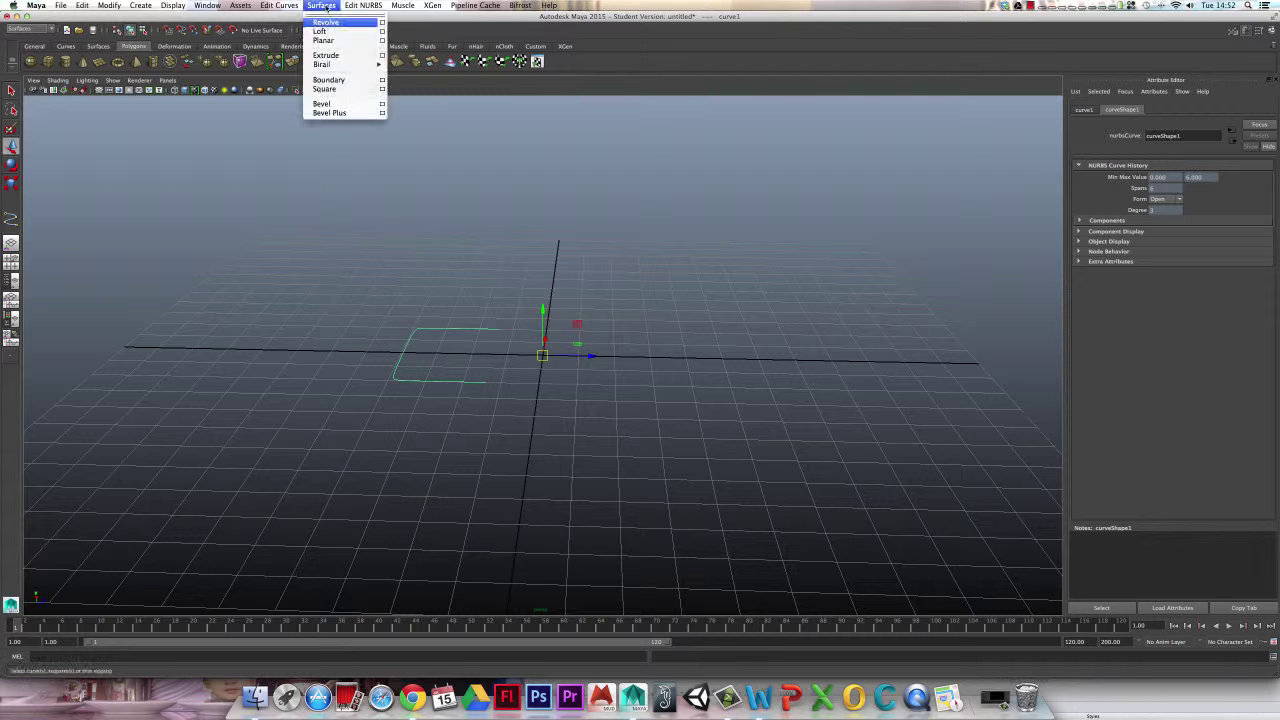
- Revolve curve1 360° around the X axis into revolvedSurface1 with 8 sections
{"action": "left_click", "coordinate": [382, 22]}
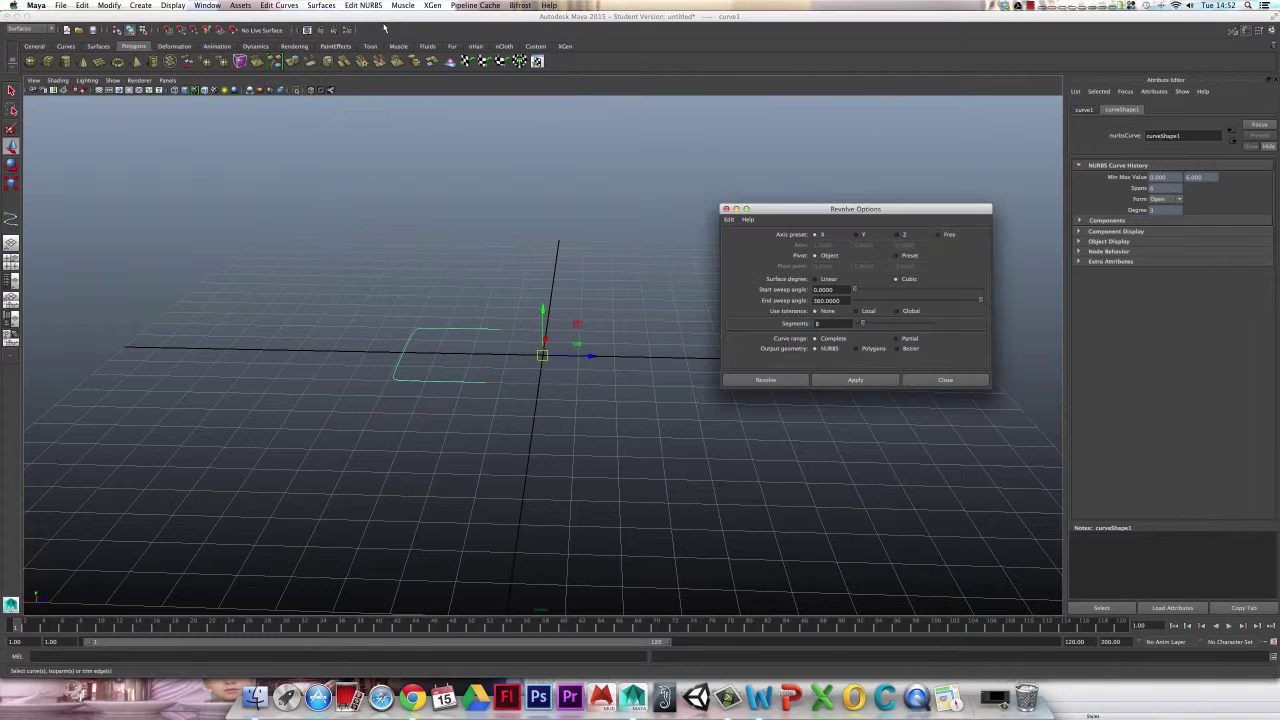
{"action": "left_click", "coordinate": [780, 380]}
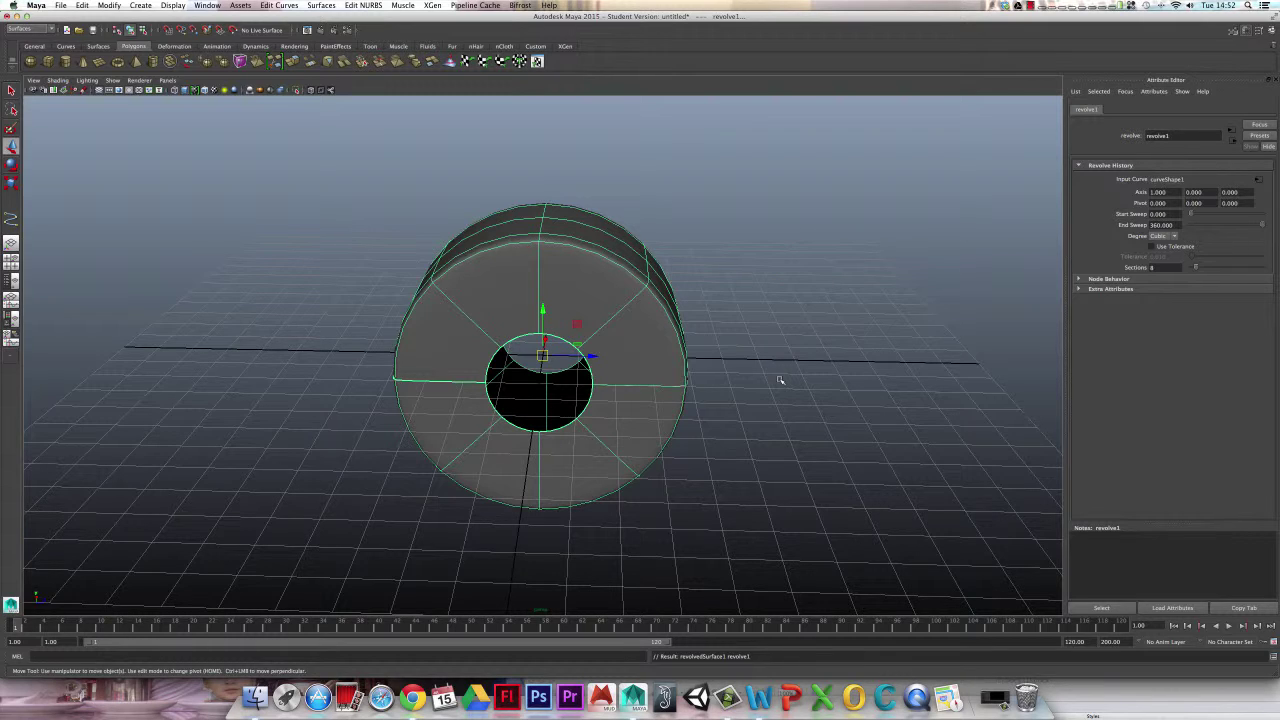
- Switch the display to wireframe and select the revolved surface, undoing an accidental move
{"action": "left_click_drag", "start_coordinate": [764, 352], "coordinate": [785, 323], "text": "alt"}
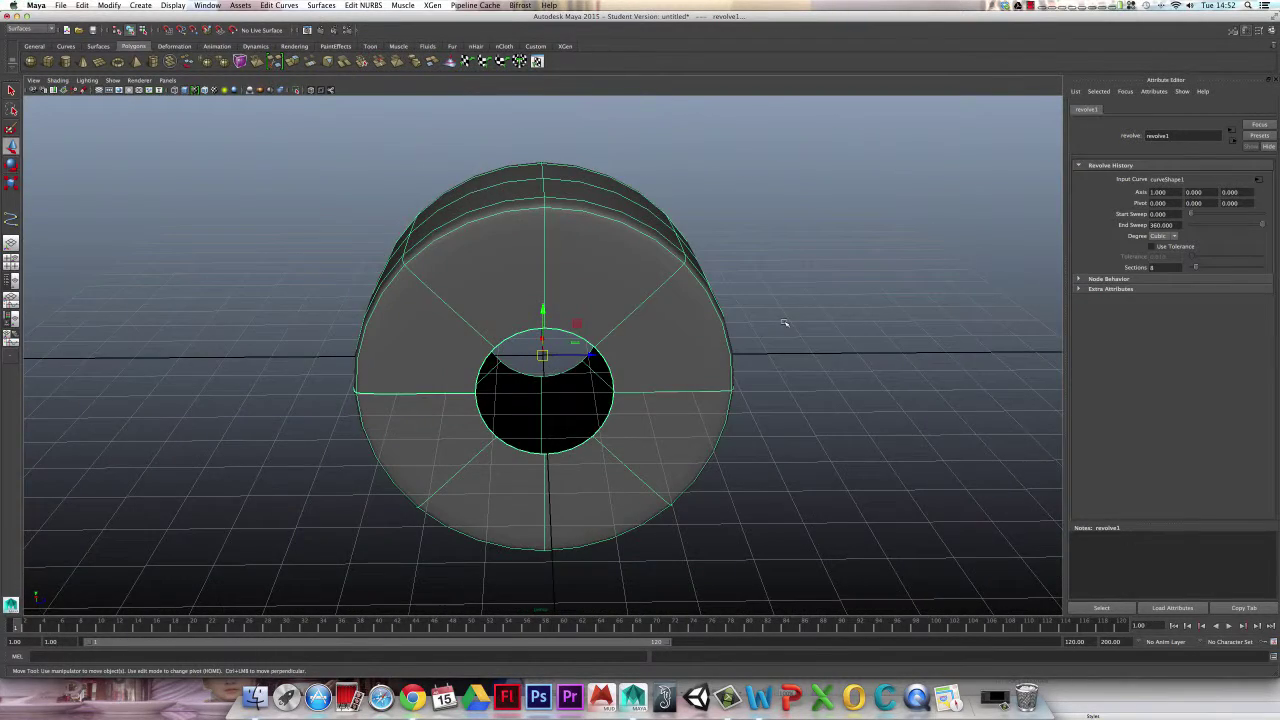
{"action": "key", "text": "4"}
{"action": "scroll", "coordinate": [763, 311], "scroll_direction": "up", "scroll_amount": 5}
{"action": "scroll", "coordinate": [763, 311], "scroll_direction": "down", "scroll_amount": 6}
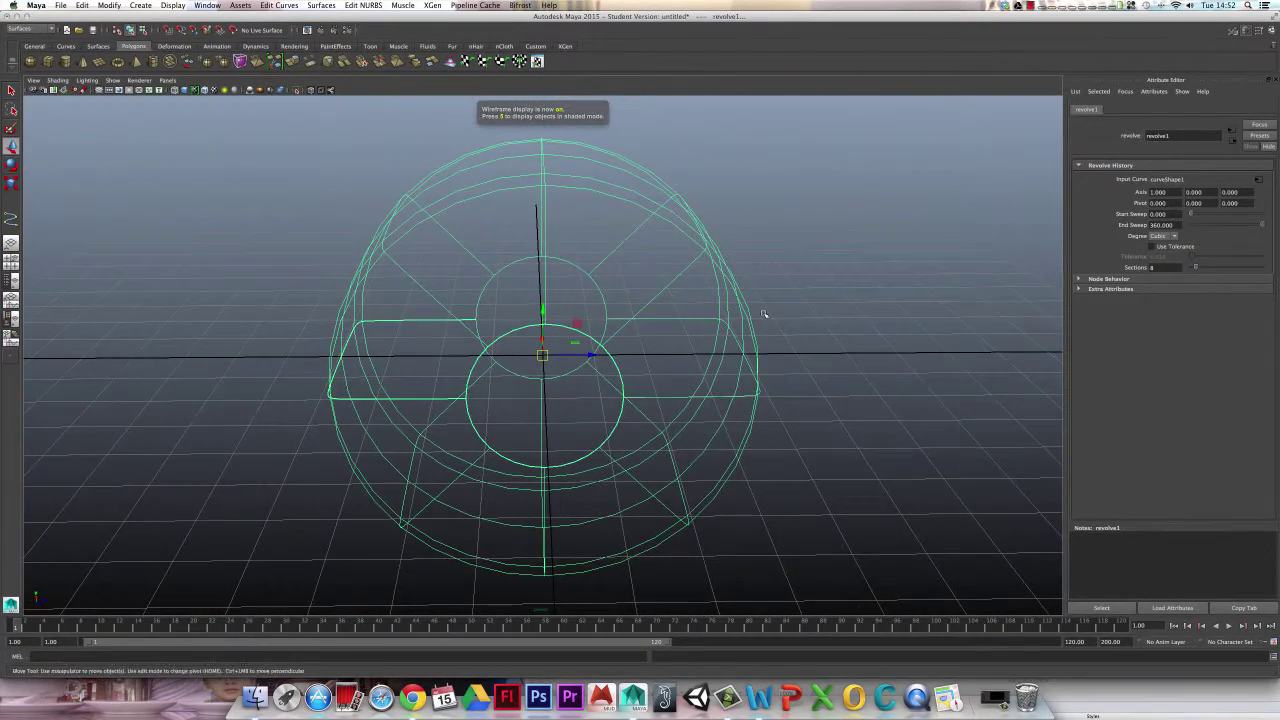
{"action": "left_click", "coordinate": [765, 316]}
{"action": "left_click", "coordinate": [734, 321]}
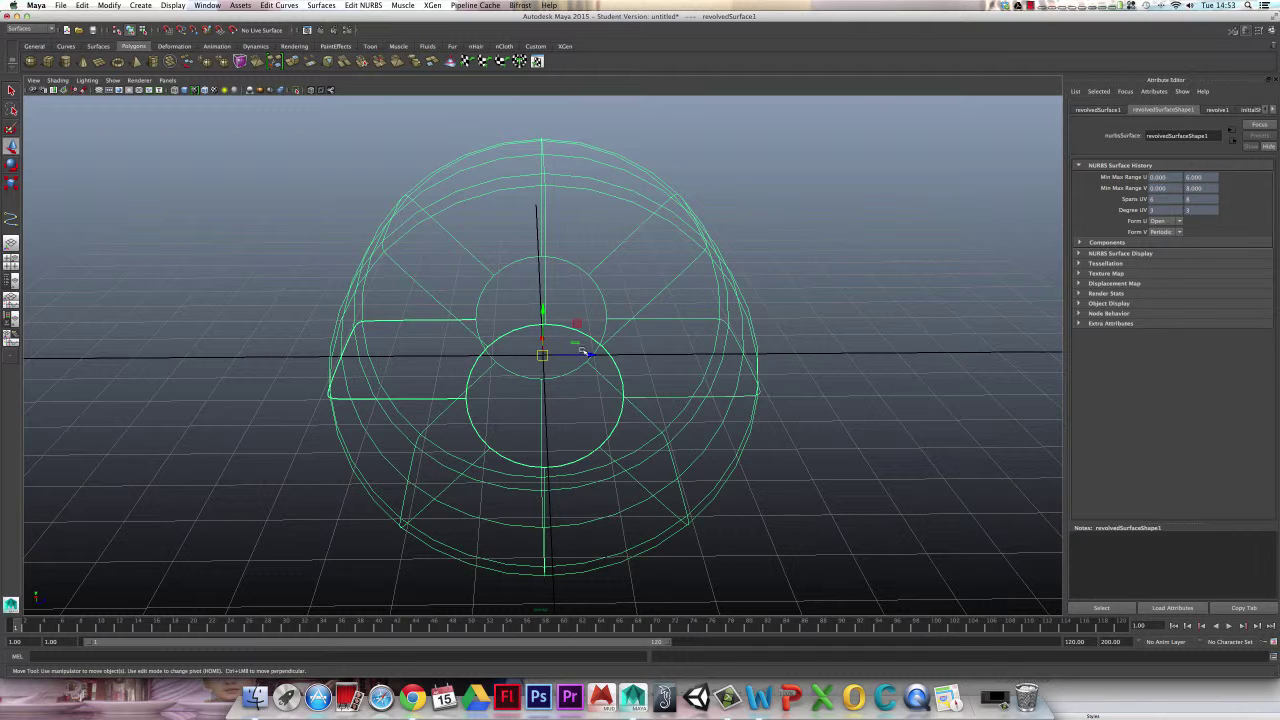
{"action": "left_click_drag", "start_coordinate": [588, 352], "coordinate": [729, 357]}
{"action": "key", "text": "z"}
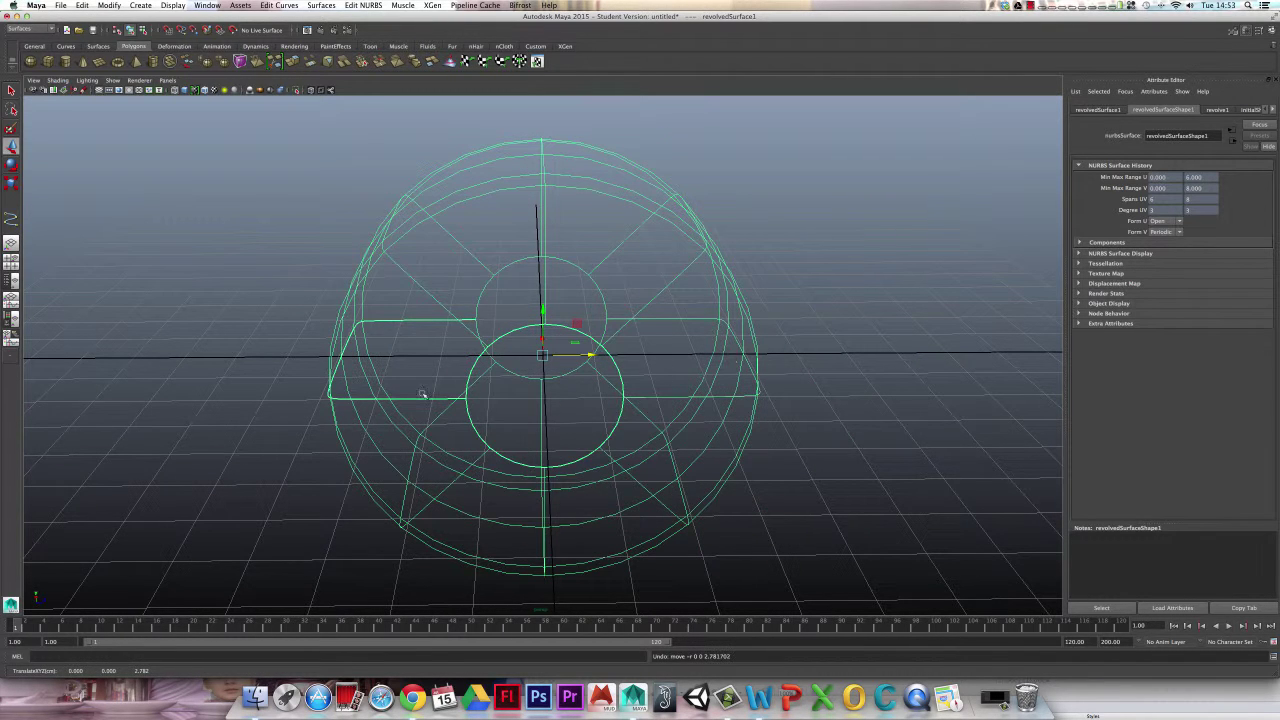
- Select curve1 in Control Vertex mode and marquee-select its two right-end CVs
{"action": "left_click", "coordinate": [404, 403]}
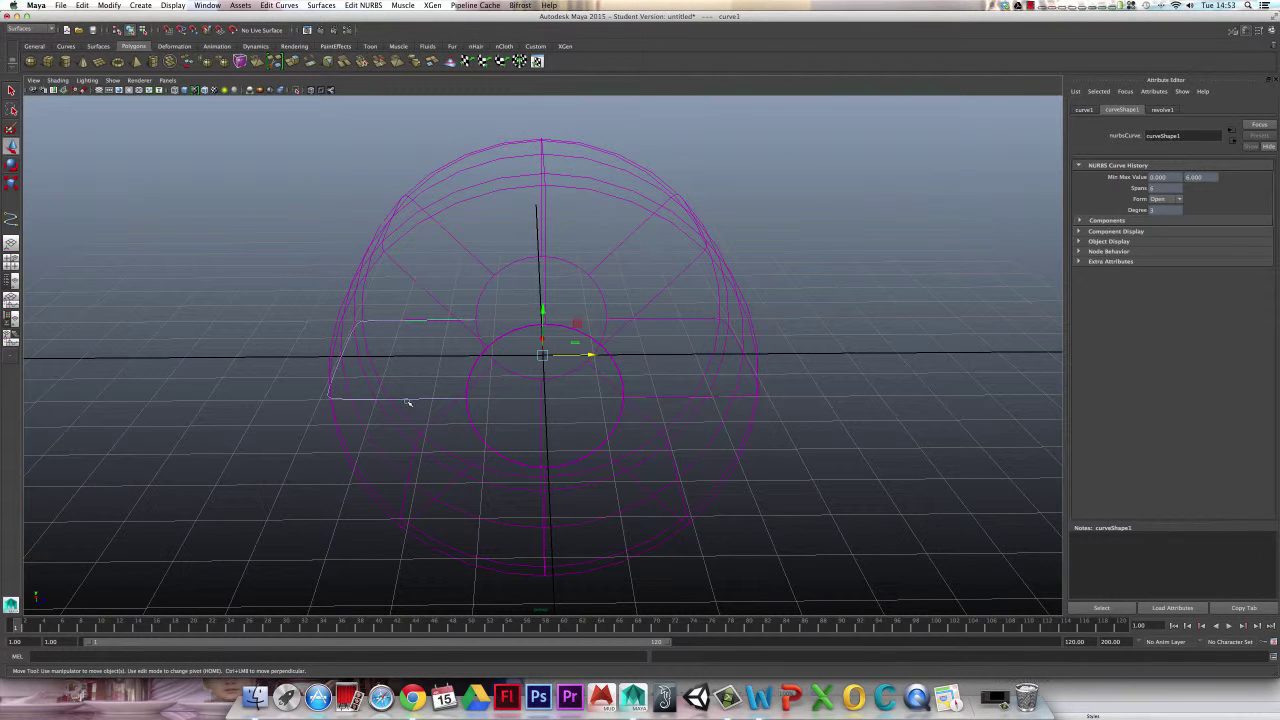
{"action": "right_click_drag", "start_coordinate": [407, 400], "coordinate": [396, 400]}
{"action": "left_click_drag", "start_coordinate": [449, 294], "coordinate": [522, 427]}
- Return to shaded display and move the selected CVs sideways to enlarge the tyre's hole
{"action": "key", "text": "5"}
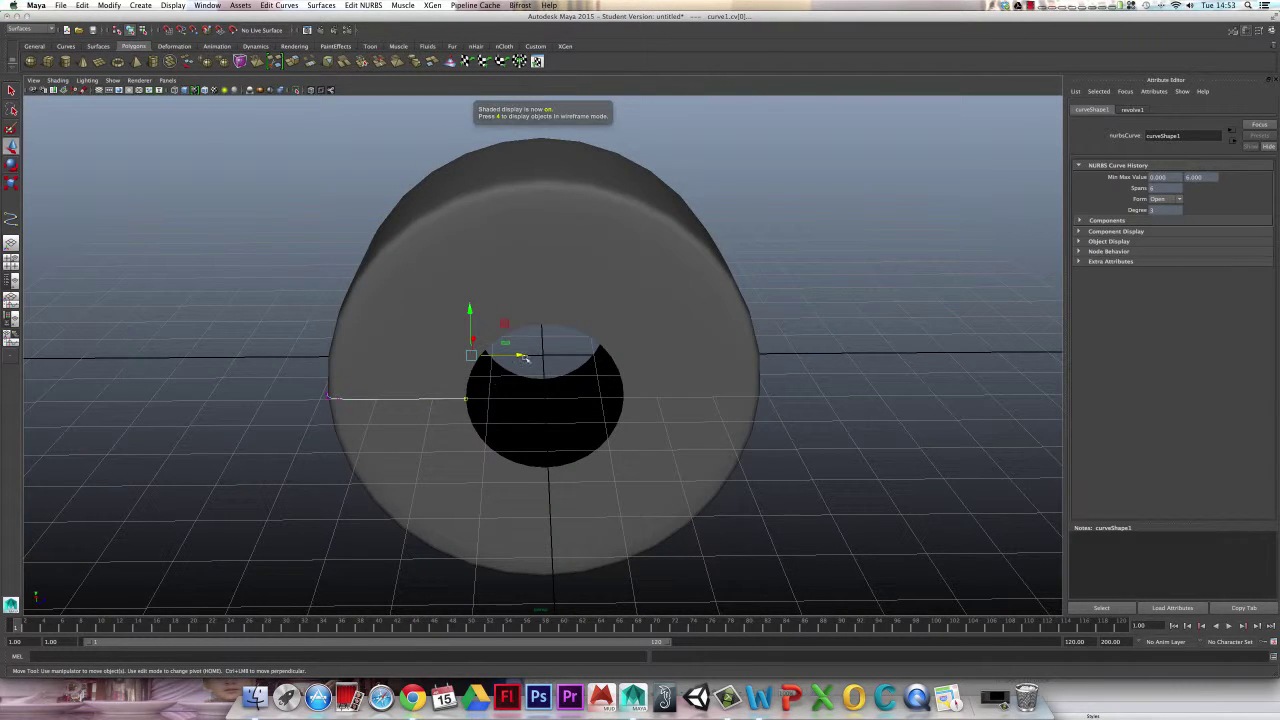
{"action": "mouse_move", "coordinate": [522, 356]}
{"action": "left_mouse_down"}
{"action": "mouse_move", "coordinate": [436, 357]}
{"action": "mouse_move", "coordinate": [486, 358]}
{"action": "mouse_move", "coordinate": [445, 366]}
{"action": "mouse_move", "coordinate": [458, 393]}
{"action": "mouse_move", "coordinate": [510, 402]}
{"action": "mouse_move", "coordinate": [467, 369]}
{"action": "mouse_move", "coordinate": [489, 355]}
{"action": "mouse_move", "coordinate": [464, 357]}
{"action": "left_mouse_up"}
{"action": "key", "text": "e"}
{"action": "key", "text": "r"}
{"action": "key", "text": "w"}
{"action": "left_click_drag", "start_coordinate": [419, 321], "coordinate": [386, 335]}
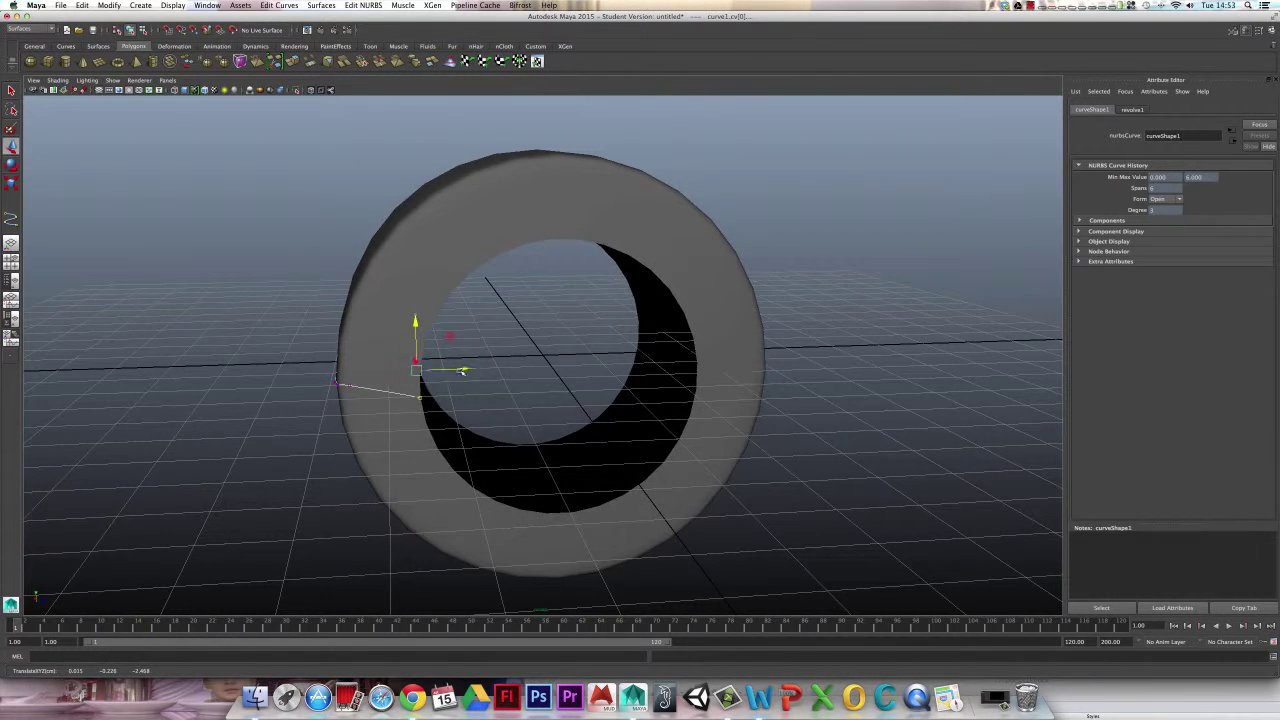
{"action": "mouse_move", "coordinate": [474, 368]}
{"action": "left_mouse_down"}
{"action": "mouse_move", "coordinate": [437, 367]}
{"action": "mouse_move", "coordinate": [494, 382]}
{"action": "left_mouse_up"}
- Scale the CVs to round the tyre's shoulder, then select the finished tyre surface
{"action": "key", "text": "e"}
{"action": "key", "text": "r"}
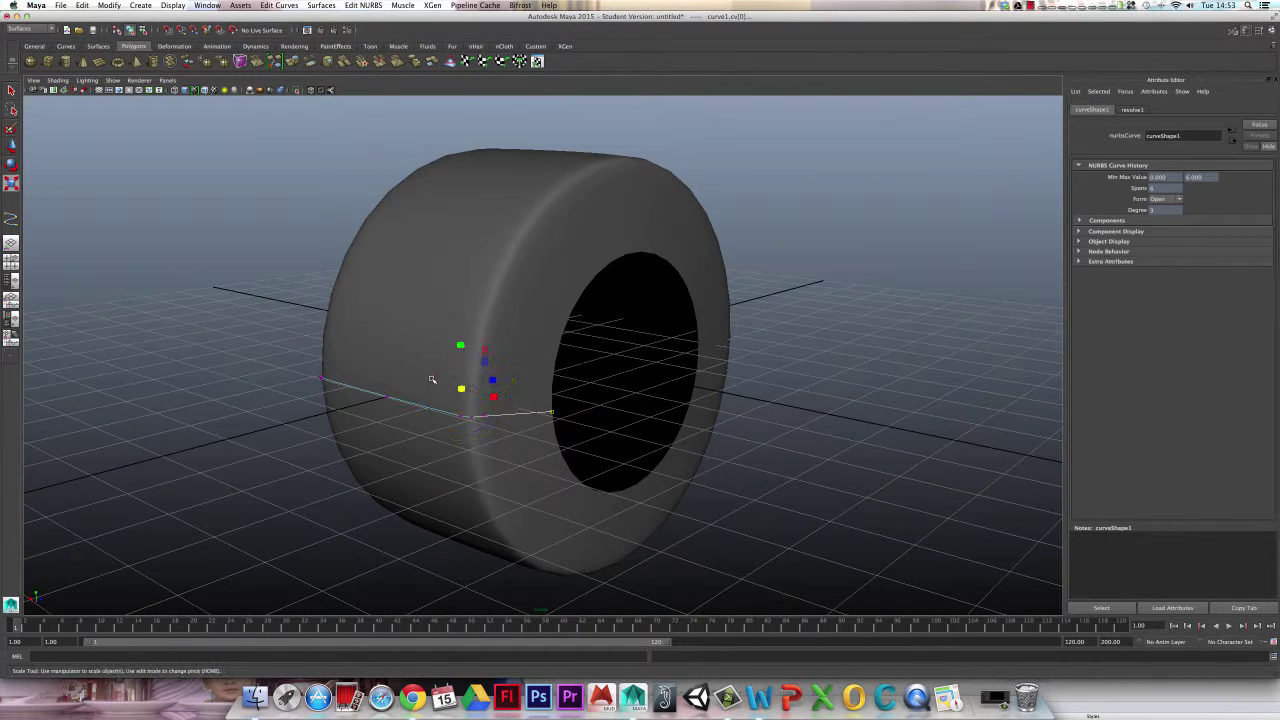
{"action": "left_click_drag", "start_coordinate": [503, 400], "coordinate": [380, 421]}
{"action": "left_click_drag", "start_coordinate": [340, 360], "coordinate": [466, 374], "text": "alt"}
{"action": "left_click", "coordinate": [379, 453]}
{"action": "key", "text": "w"}
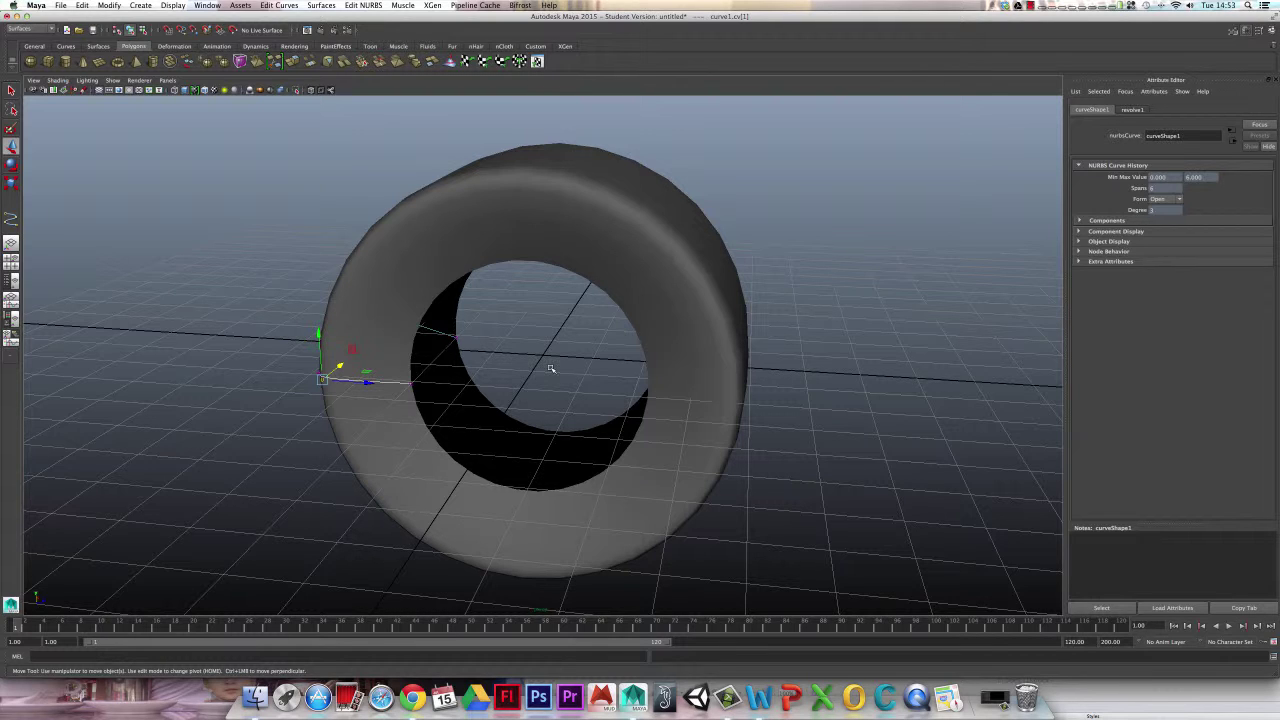
{"action": "left_click_drag", "start_coordinate": [570, 352], "coordinate": [568, 354], "text": "alt"}
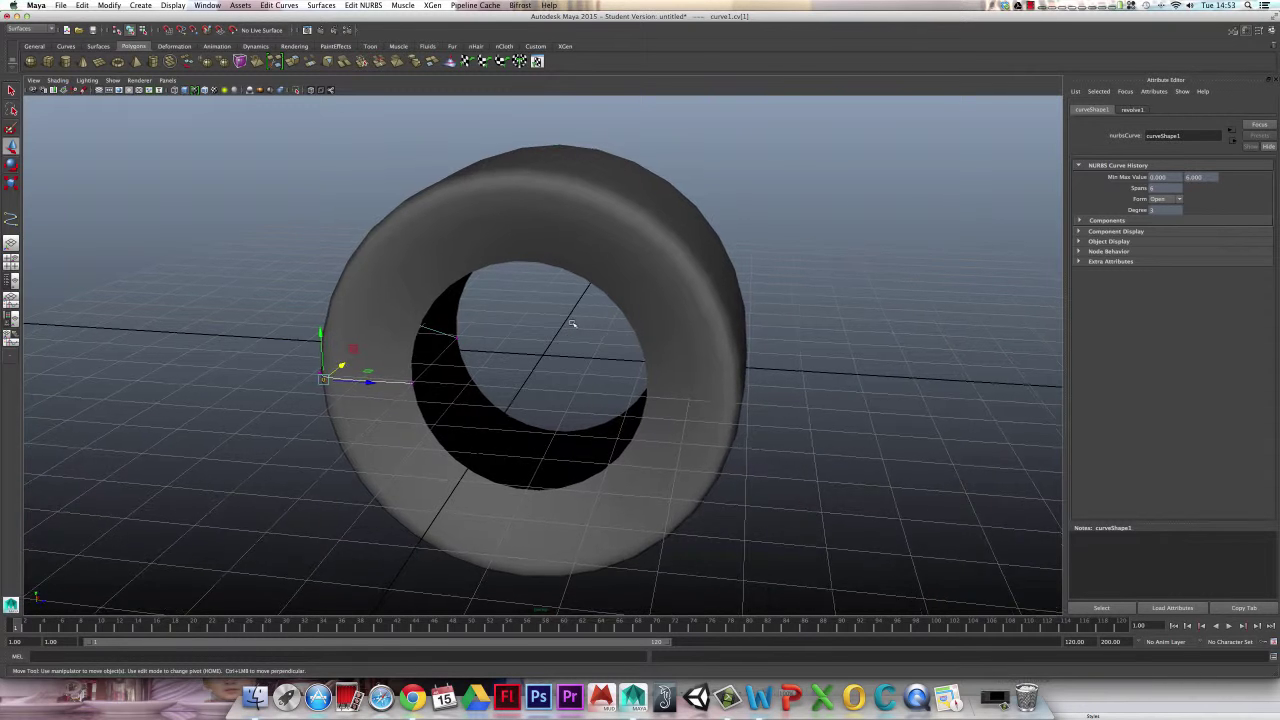
{"action": "left_click_drag", "start_coordinate": [572, 322], "coordinate": [529, 329], "text": "alt"}
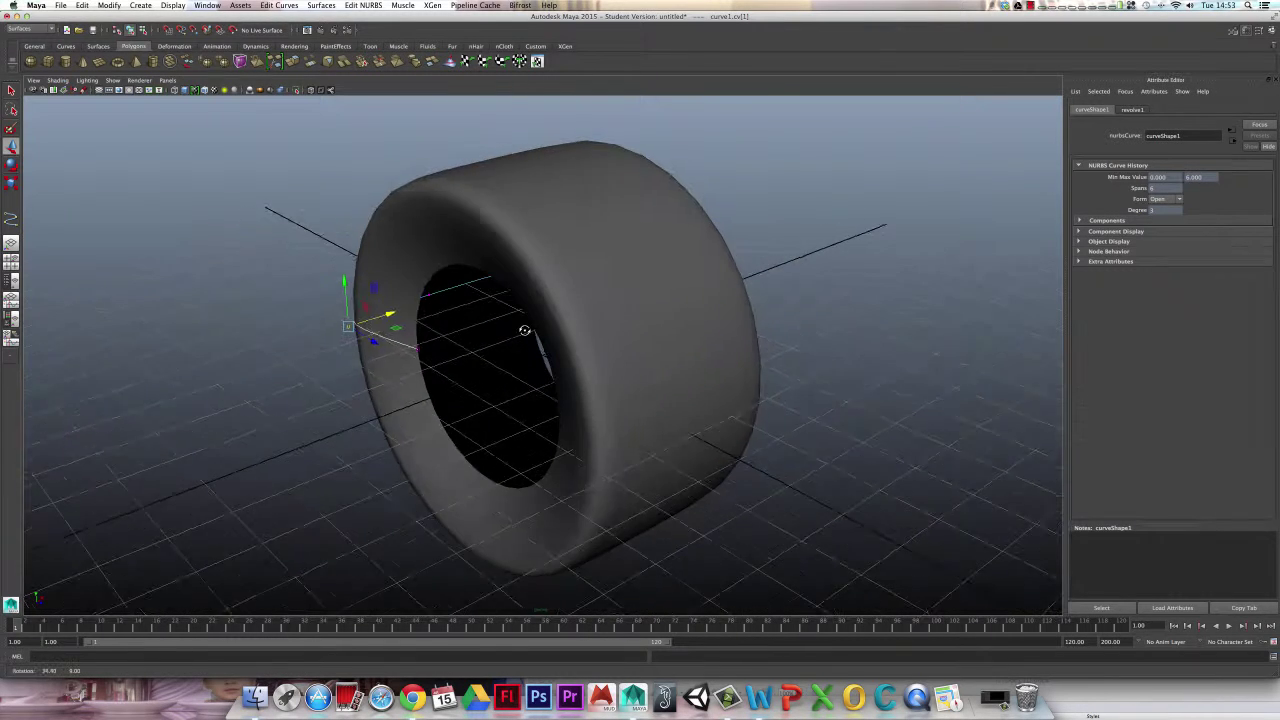
{"action": "left_click", "coordinate": [599, 307]}
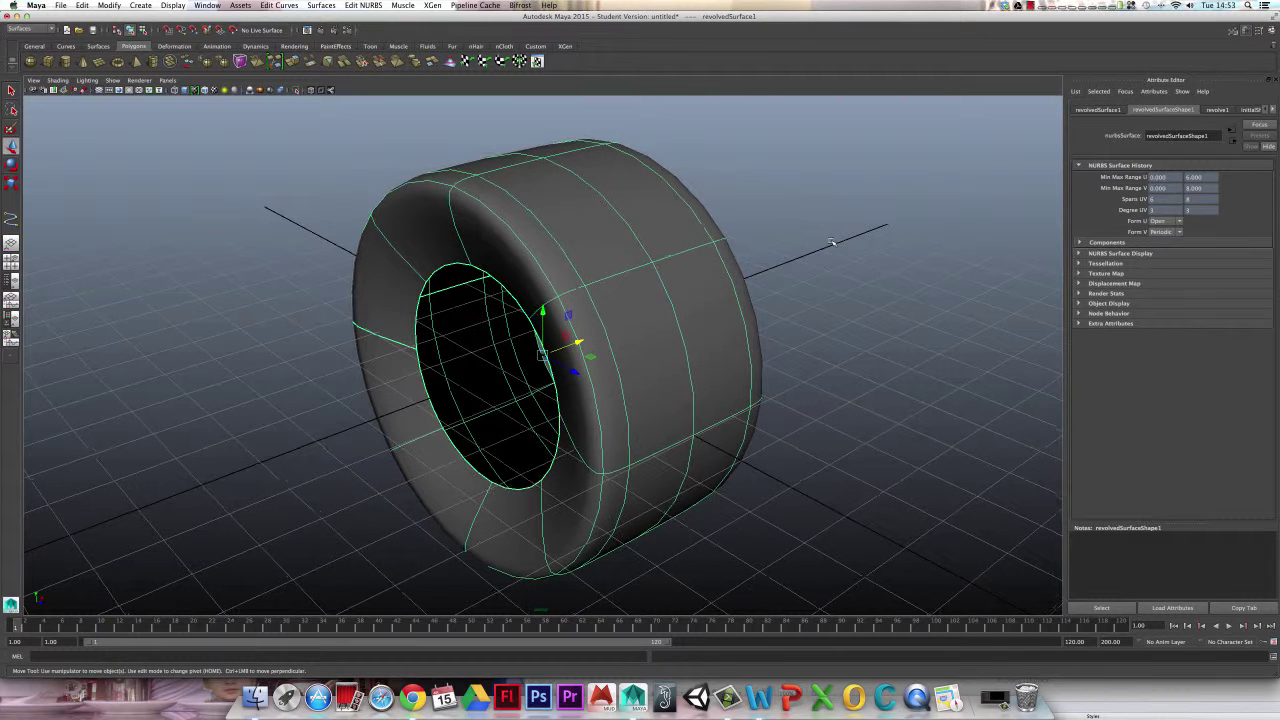